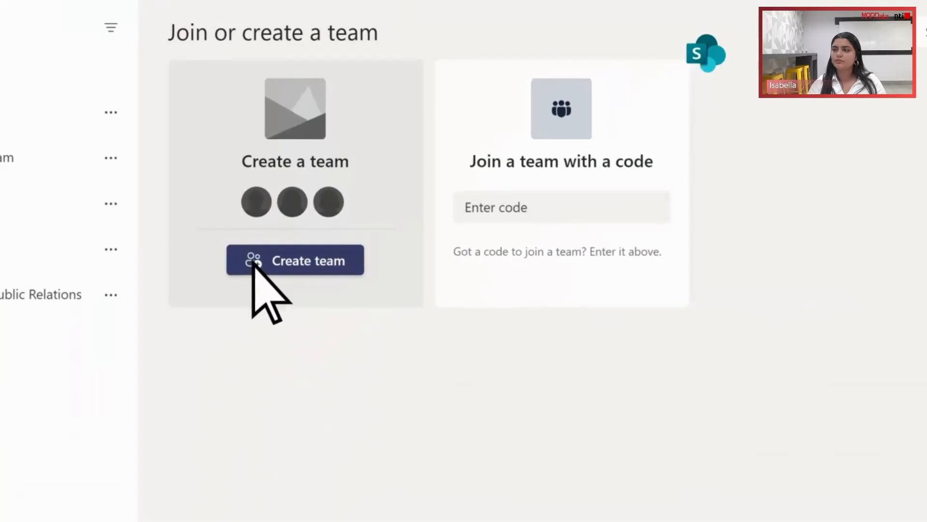
- Create a public team named Fabrikam with the description "Team for the Fabrikam group to collaborate on."
left_click(251, 263)
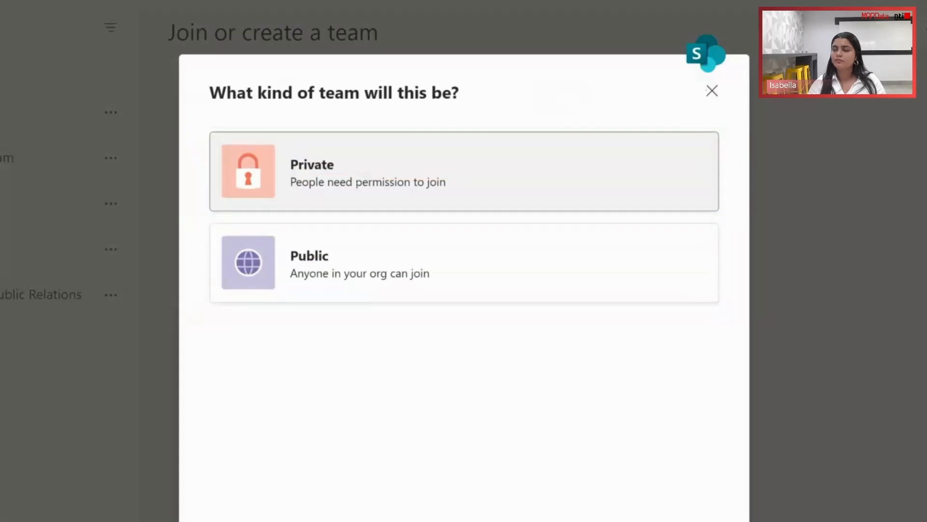
left_click(249, 268)
type("Fabrikam")
left_click(248, 269)
type("Team for the Fabrikam group to collaborate on.")
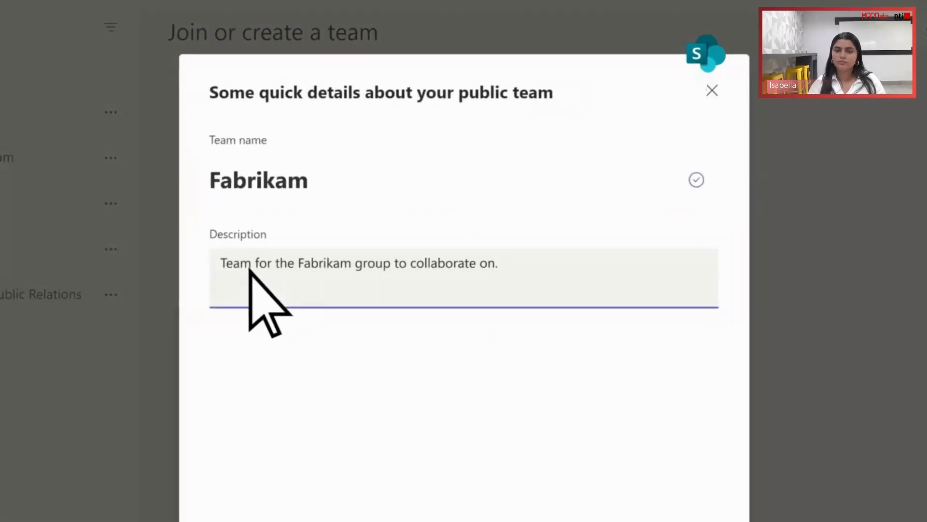
left_click(645, 463)
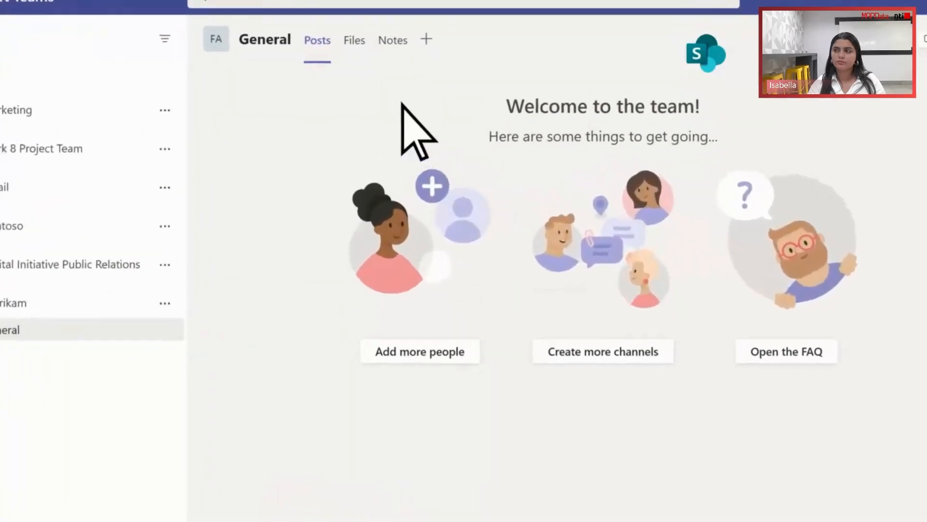
- Show the files of the new team's General channel and open them in SharePoint
left_click(354, 40)
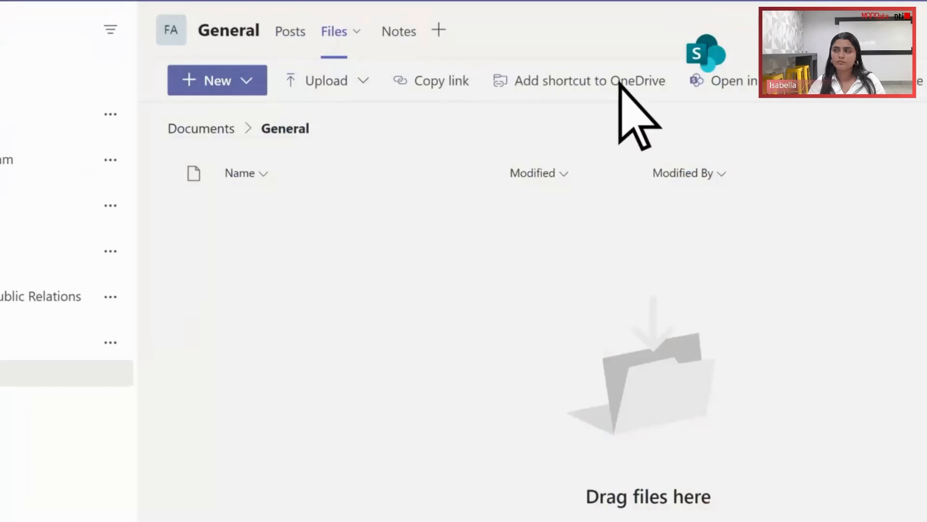
left_click(699, 87)
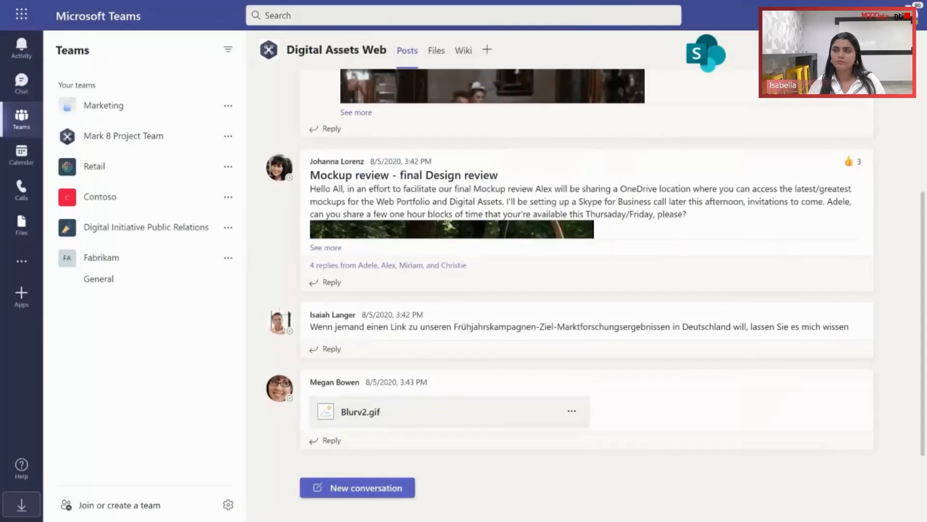
- Begin adding a channel to the Mark 8 Project Team and open its privacy options
left_click(183, 139)
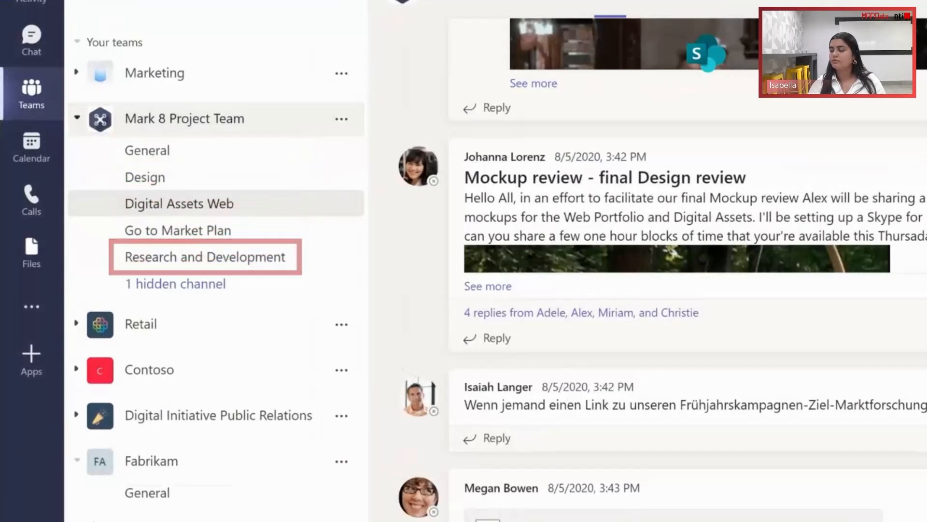
left_click(342, 119)
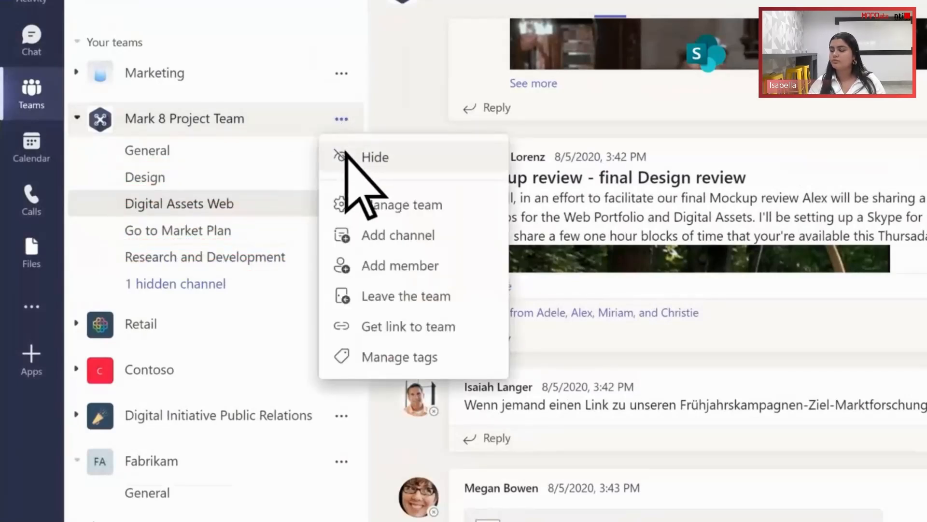
left_click(342, 239)
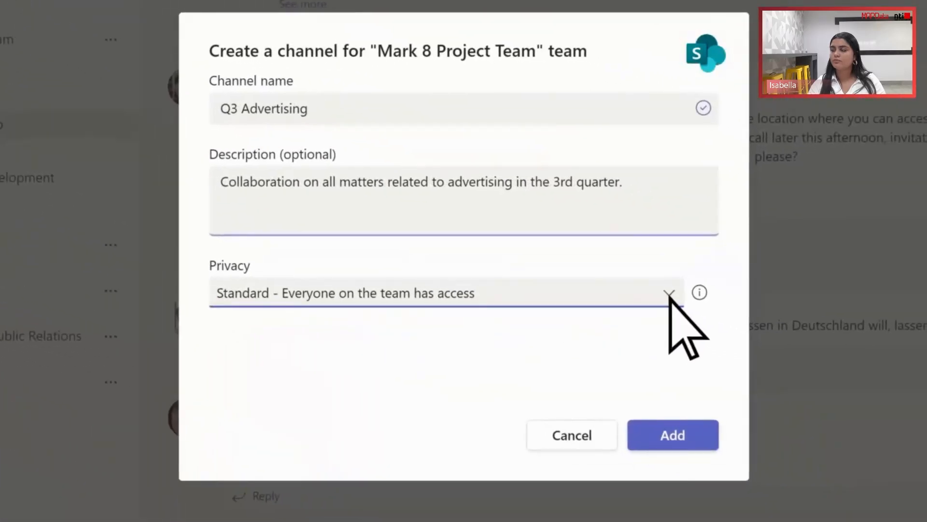
left_click(872, 362)
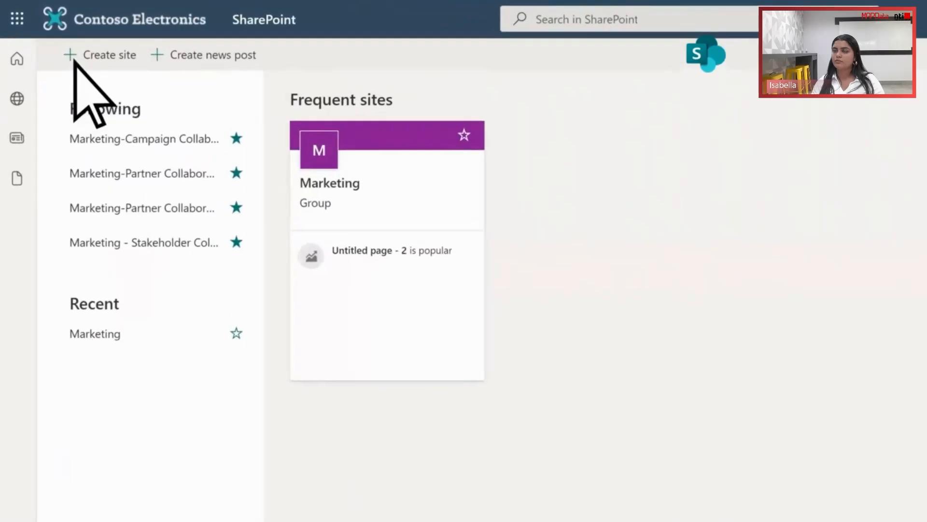
- Set up a SharePoint team site named Q3 Marketing with the description "Marketing efforts for Q3." and proceed past the site details
left_click(72, 56)
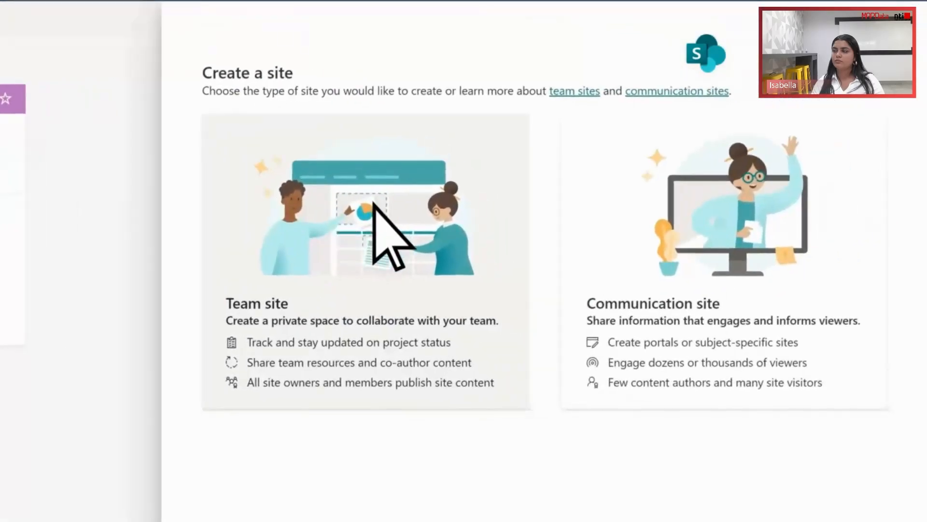
left_click(374, 205)
type("Q3 Marketing")
key("Tab")
key("Tab")
key("Tab")
type("Marketing efforts for Q3.")
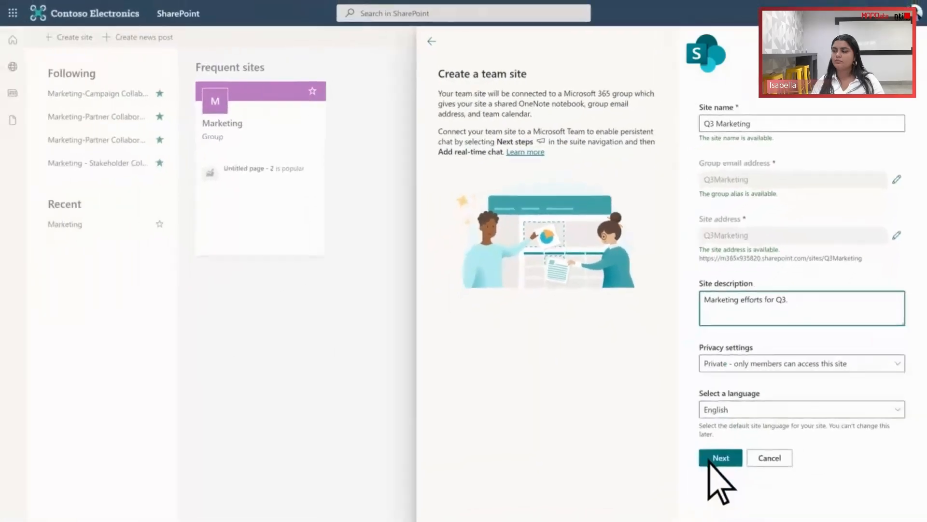
left_click(710, 459)
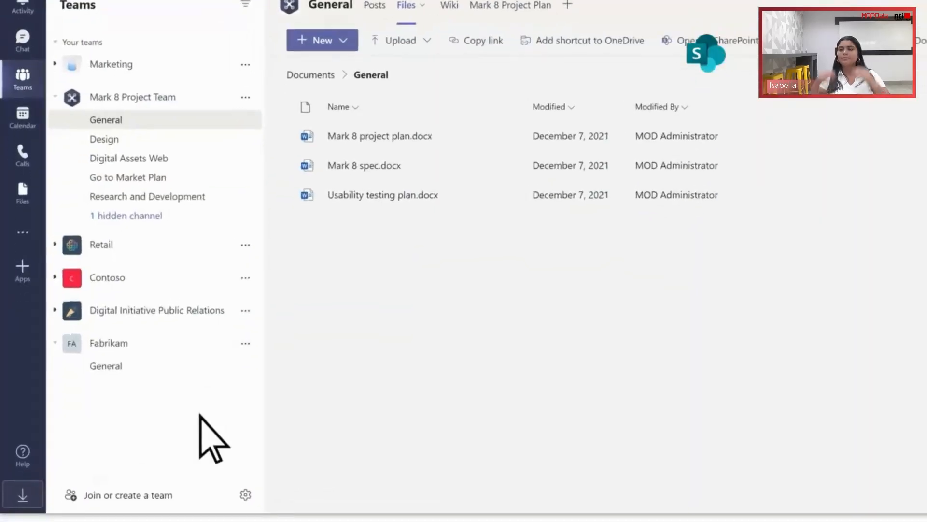
- Begin creating a team in Teams from an existing Microsoft 365 group
left_click(157, 442)
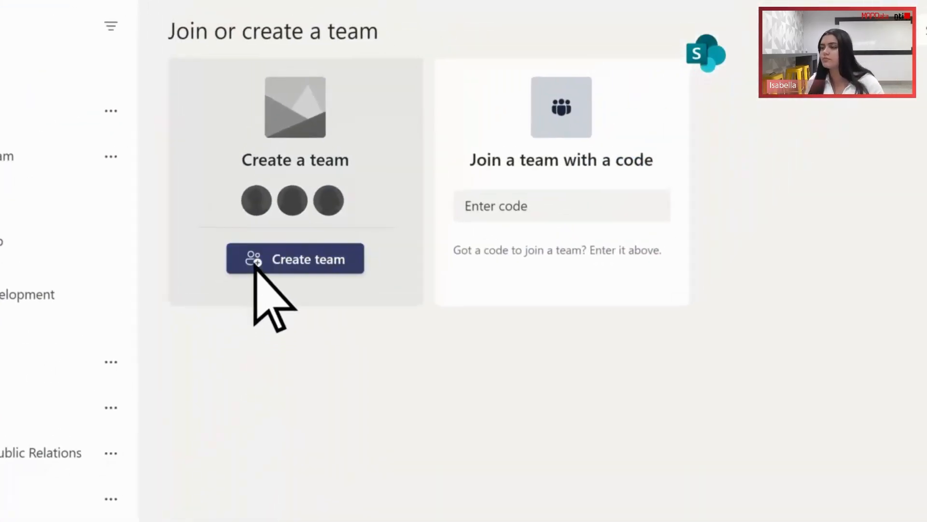
left_click(304, 208)
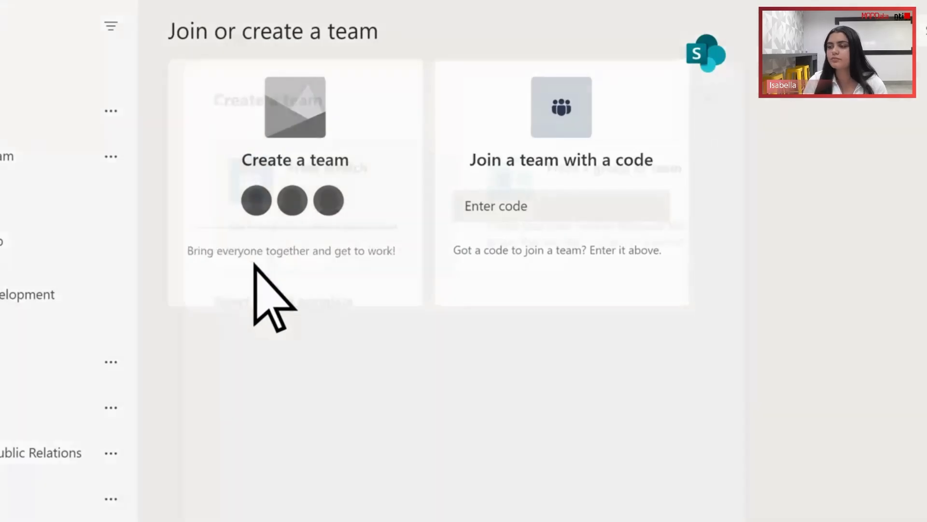
left_click(595, 207)
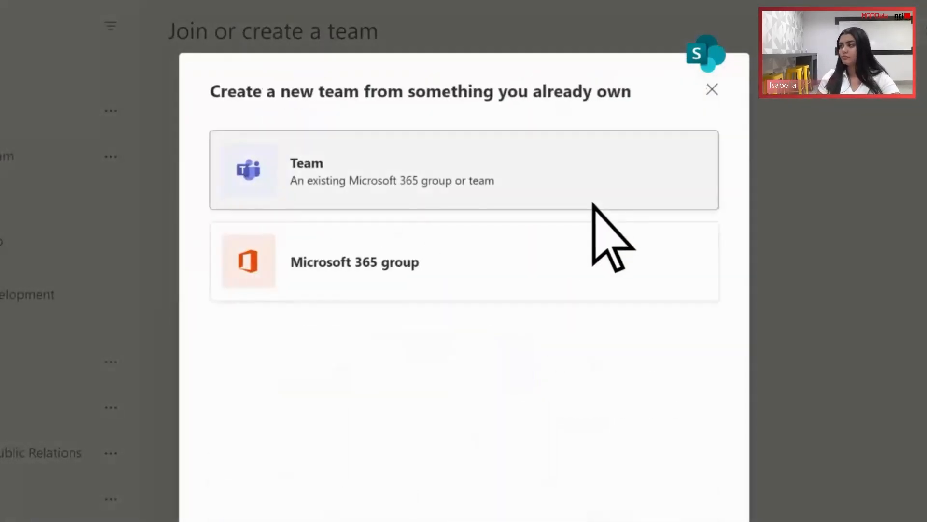
left_click(507, 266)
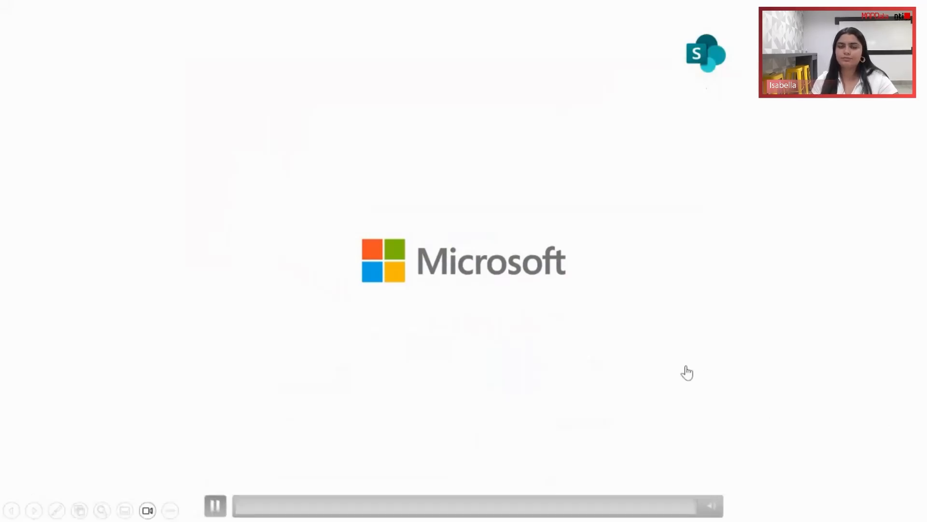
key("Right")
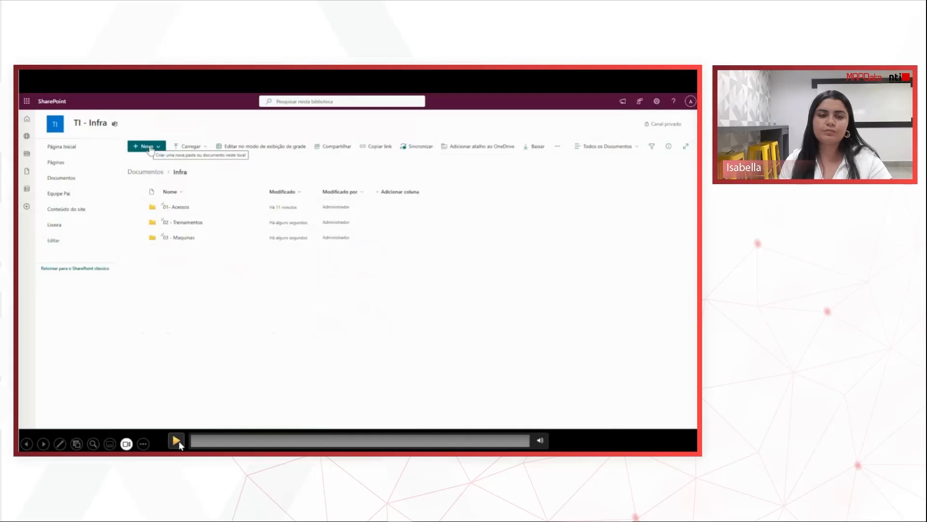
left_click(179, 441)
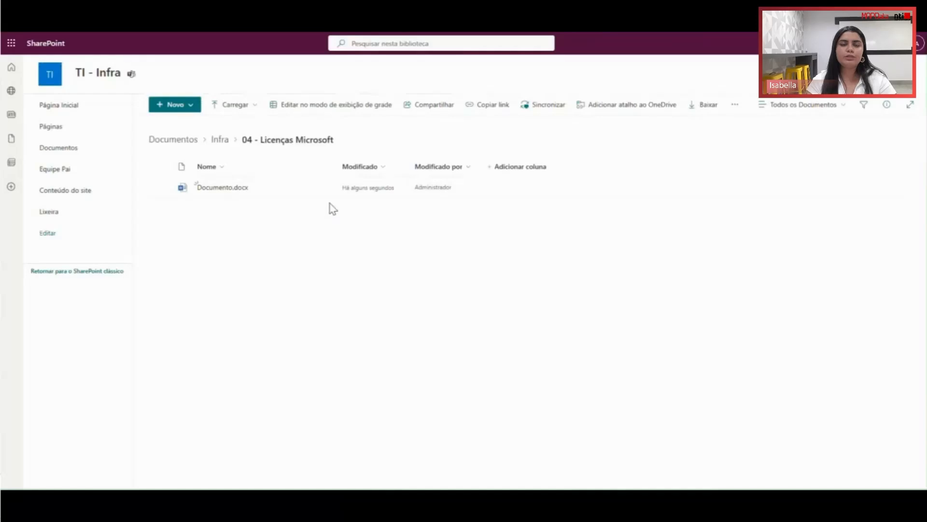
- Go back up to the Documentos library of the TI - Infra site and reopen the Infra folder
left_click(218, 144)
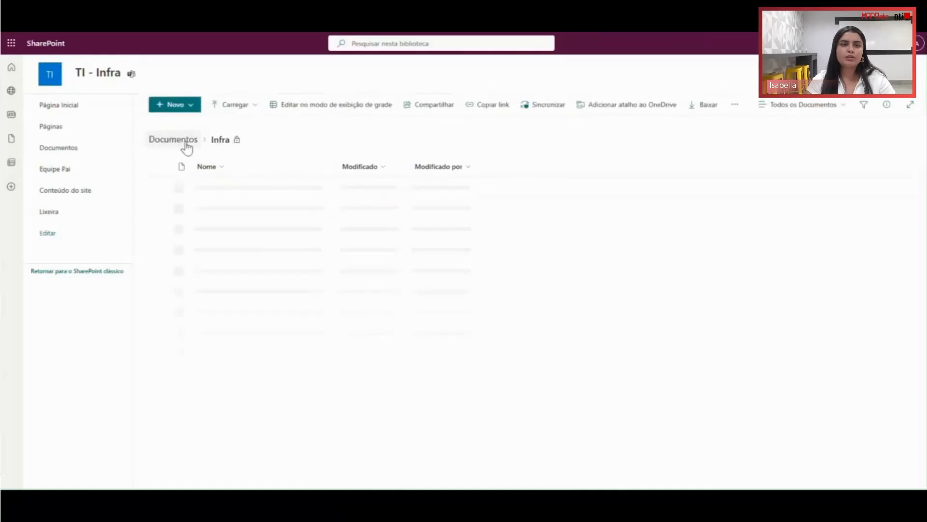
left_click(187, 142)
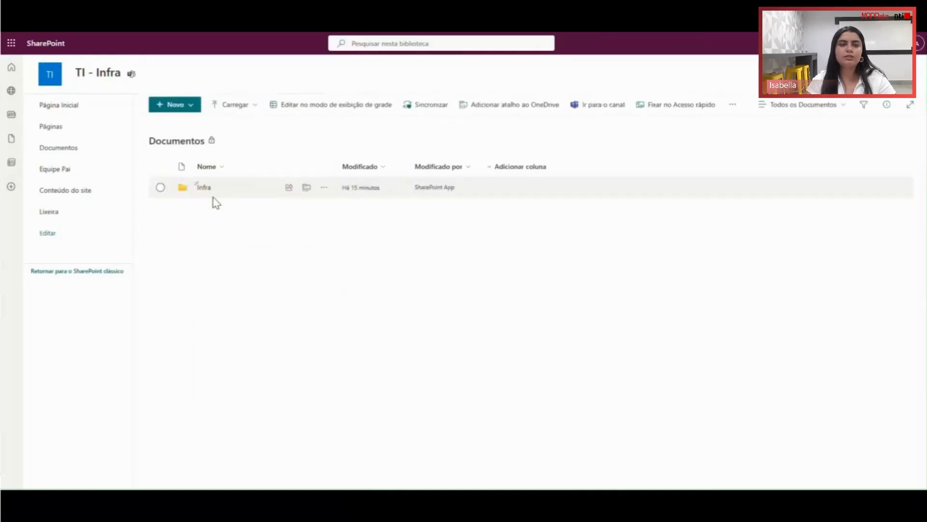
left_click(204, 189)
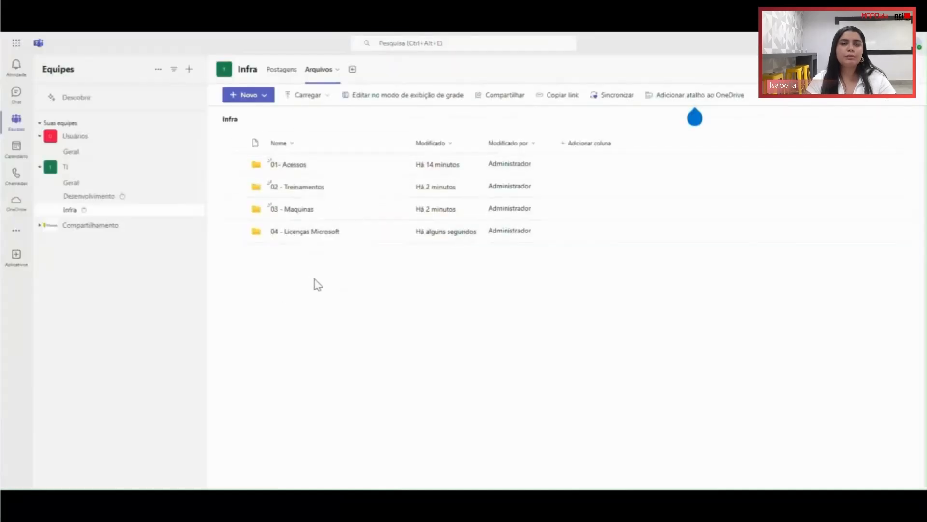
- In Teams, create an Excel workbook named Controle de Licenças in the Infra channel's 04 - Licenças Microsoft folder
left_click(329, 236)
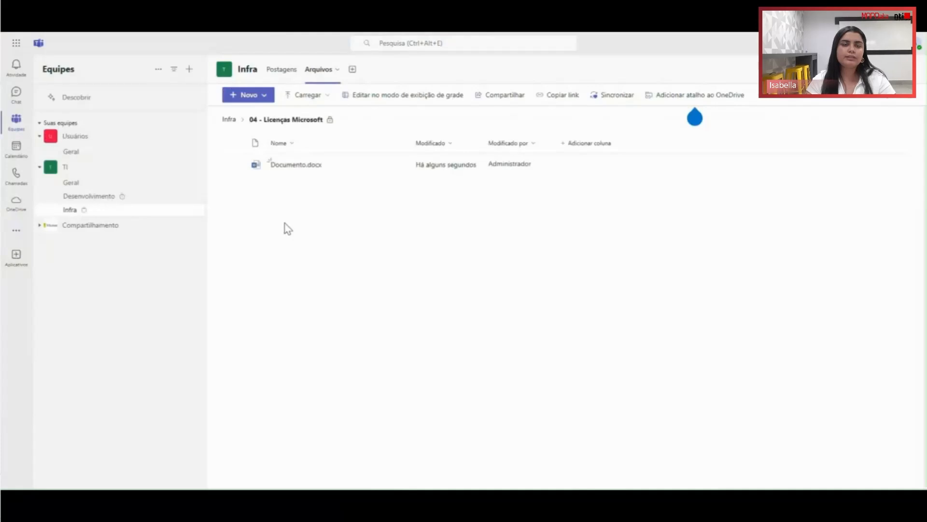
right_click(317, 232)
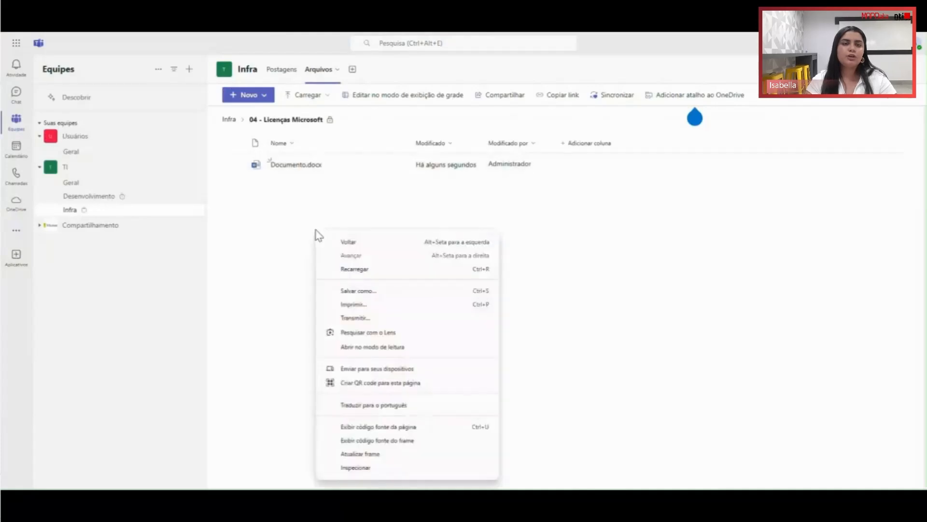
left_click(249, 94)
left_click(272, 154)
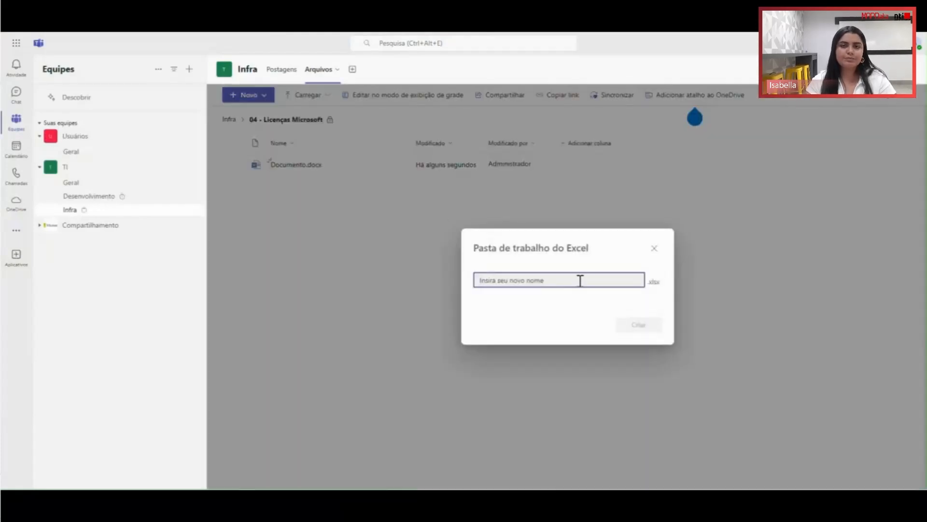
type("Controle de Licenças")
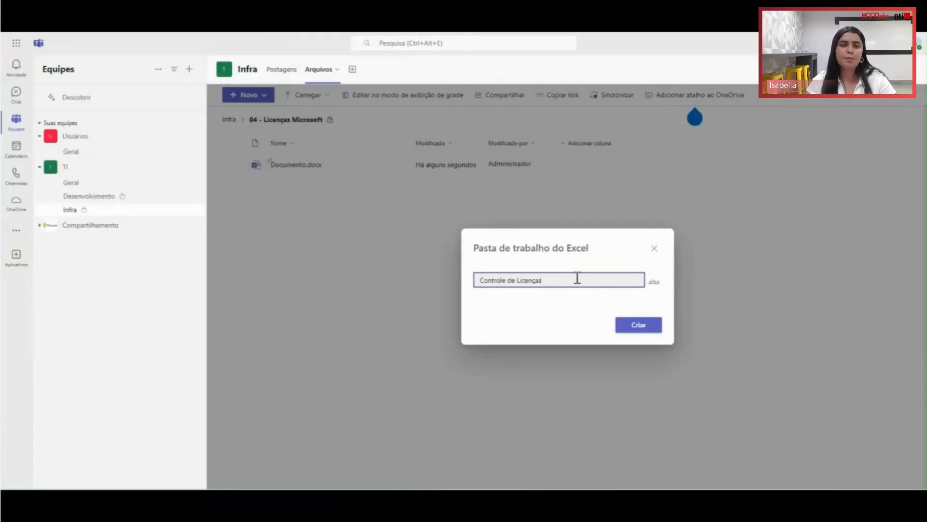
left_click(628, 323)
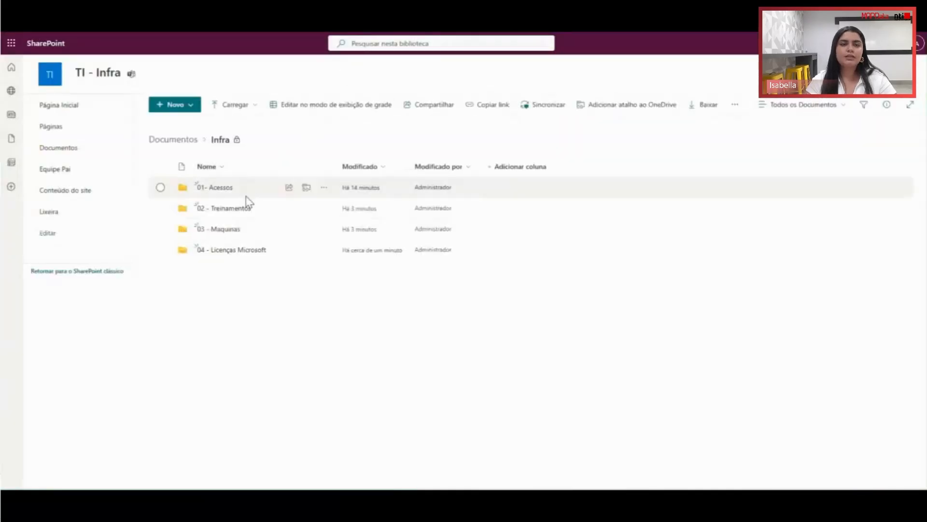
- In SharePoint, open the 04 - Licenças Microsoft folder and refresh its file list
left_click(232, 250)
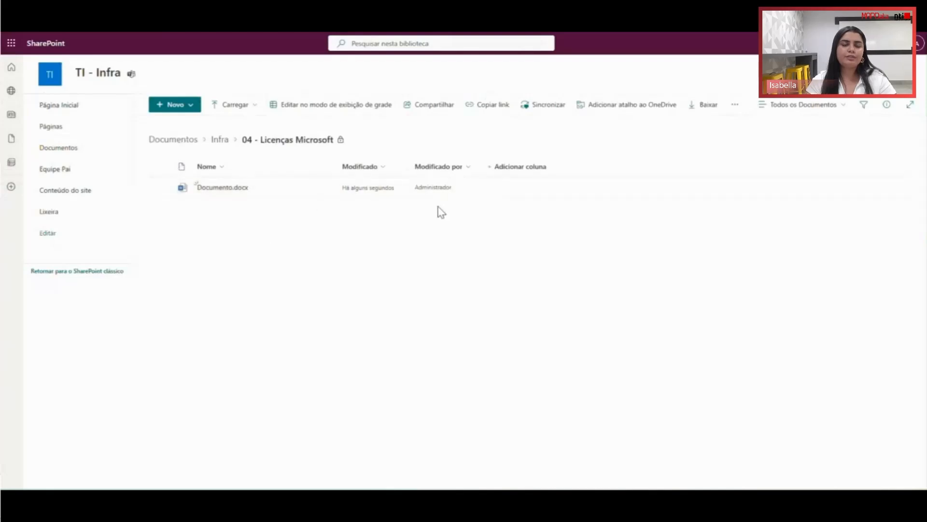
key("F5")
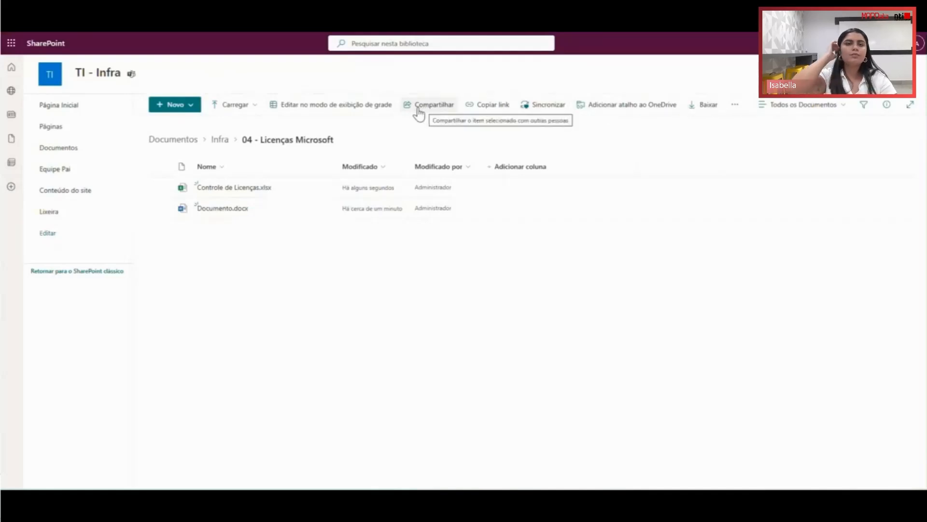
left_click(735, 105)
mouse_move(761, 162)
mouse_move(834, 161)
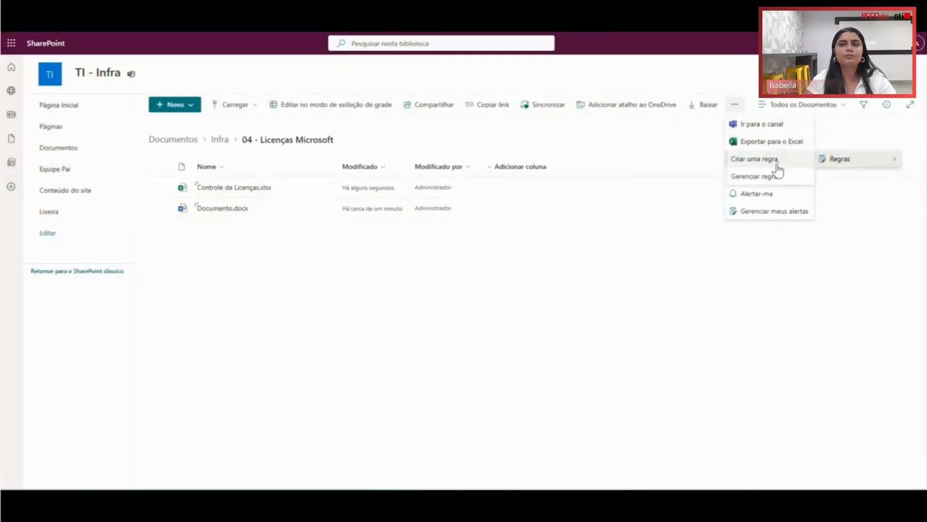
left_click(844, 217)
left_click(735, 105)
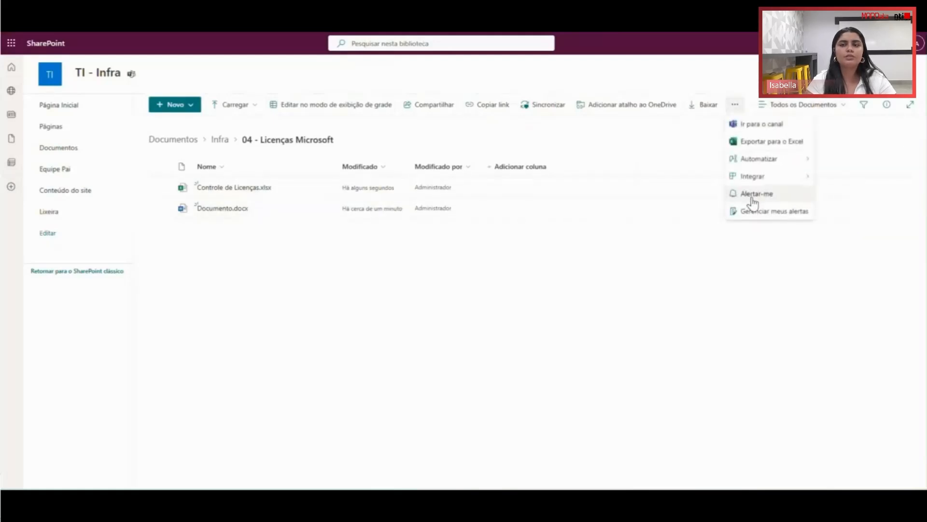
mouse_move(756, 178)
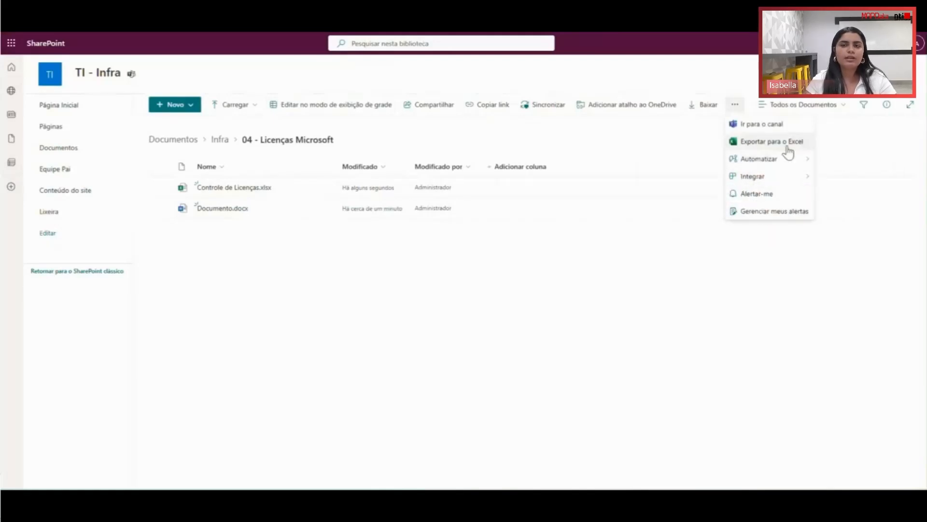
- Review the access details and recent activity of the 04 - Licenças Microsoft folder, and close its details
left_click(887, 105)
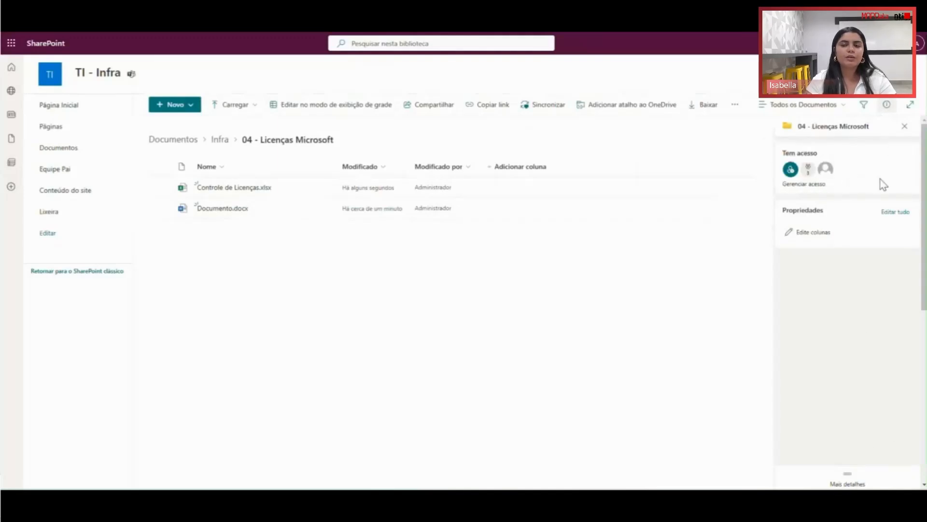
left_click(853, 480)
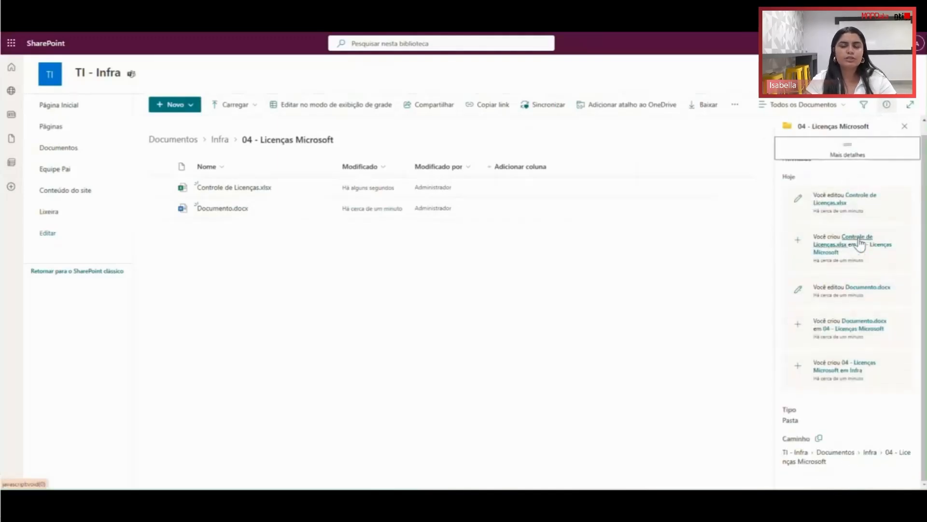
scroll(836, 196, "up", 1)
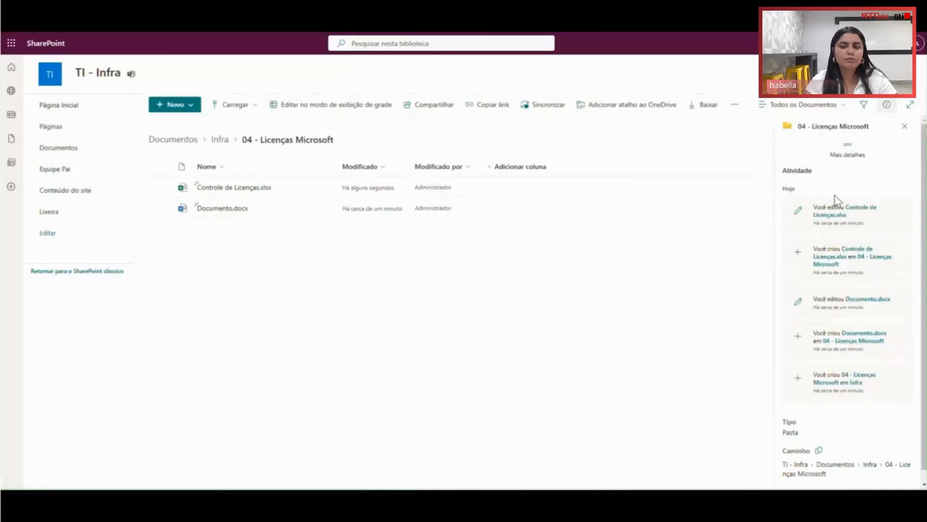
left_click(903, 127)
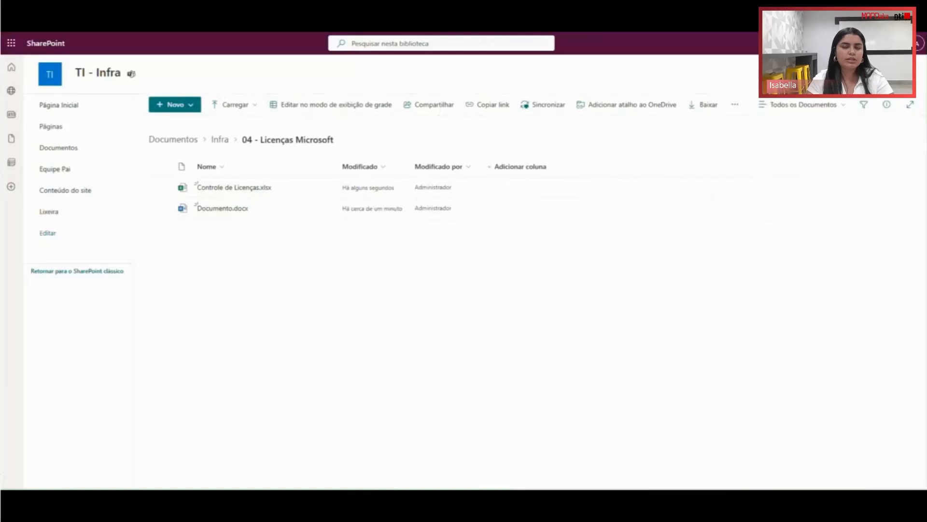
- Replay the embedded SharePoint demo video, pausing it at the new-item options in the Infra folder before resuming playback
mouse_move(569, 370)
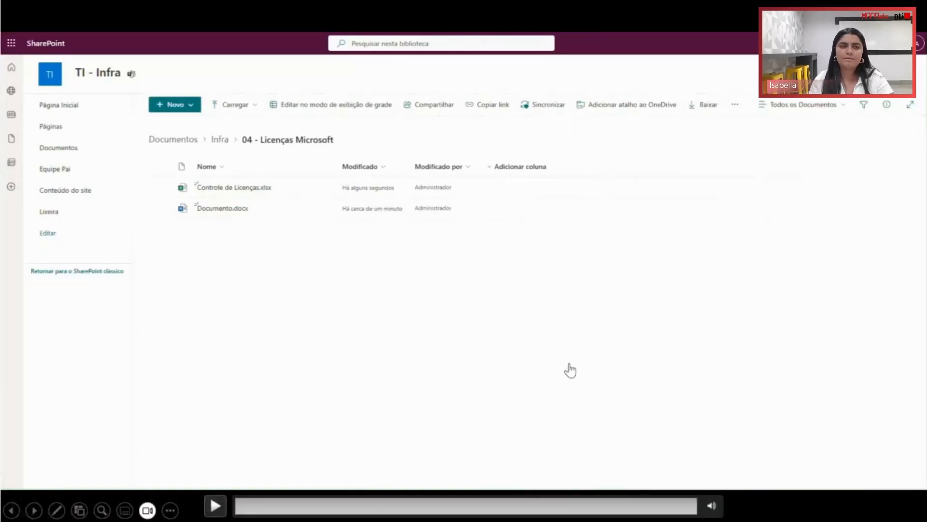
left_click(435, 405)
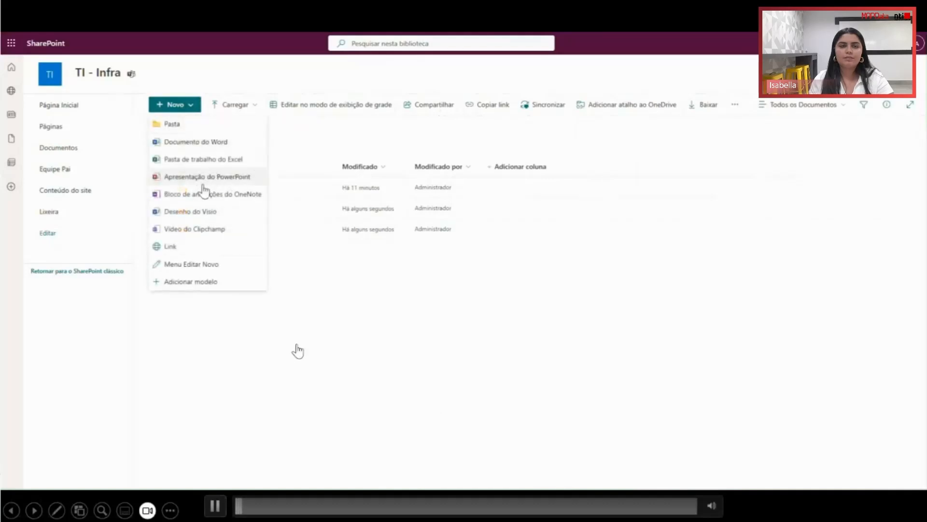
left_click(408, 368)
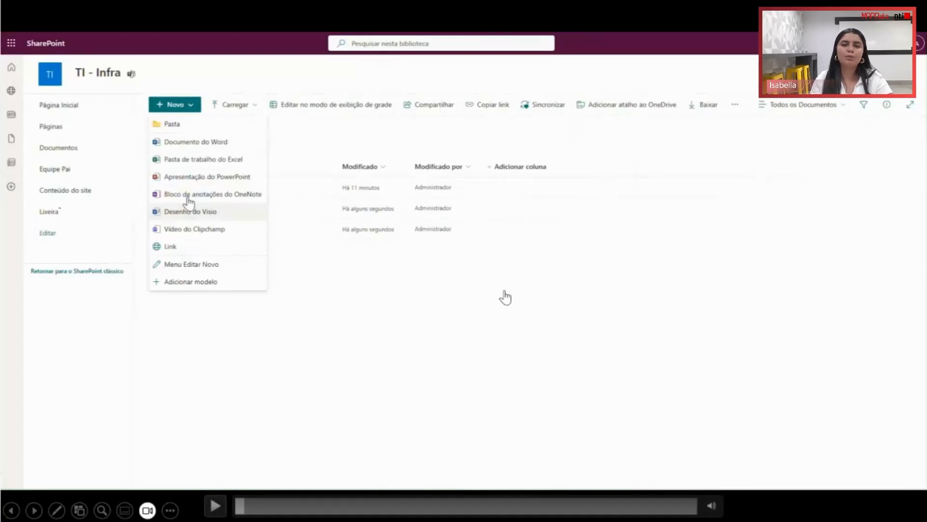
key("space")
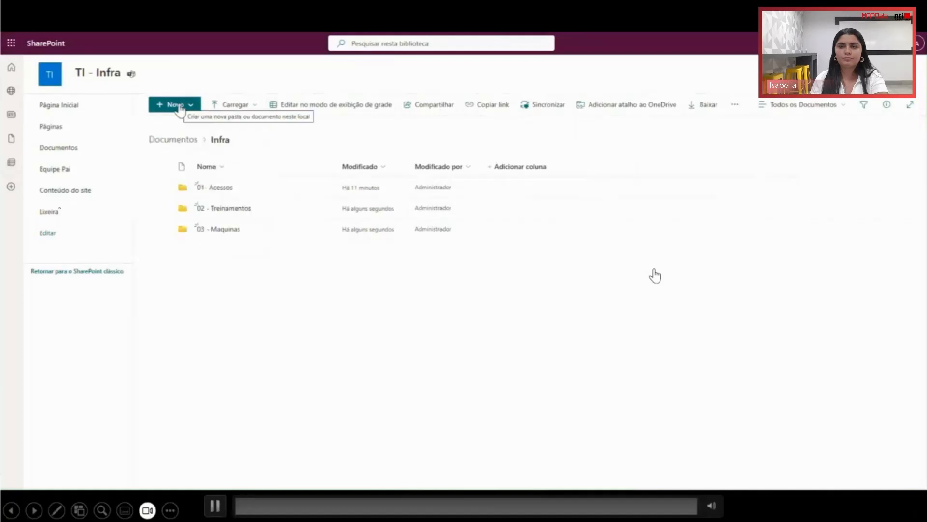
- Advance the slide show to the Controle de compartilhamento slide
key("Right")
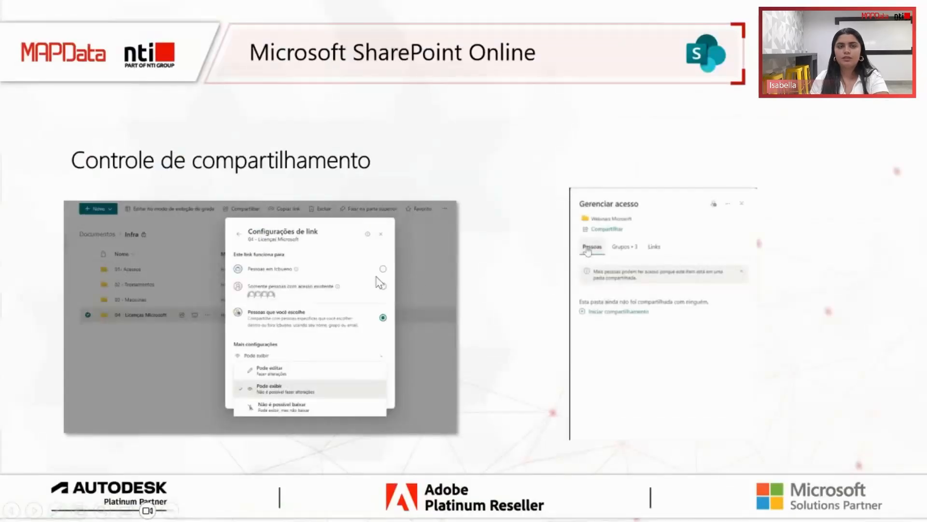
key("Right")
key("Left")
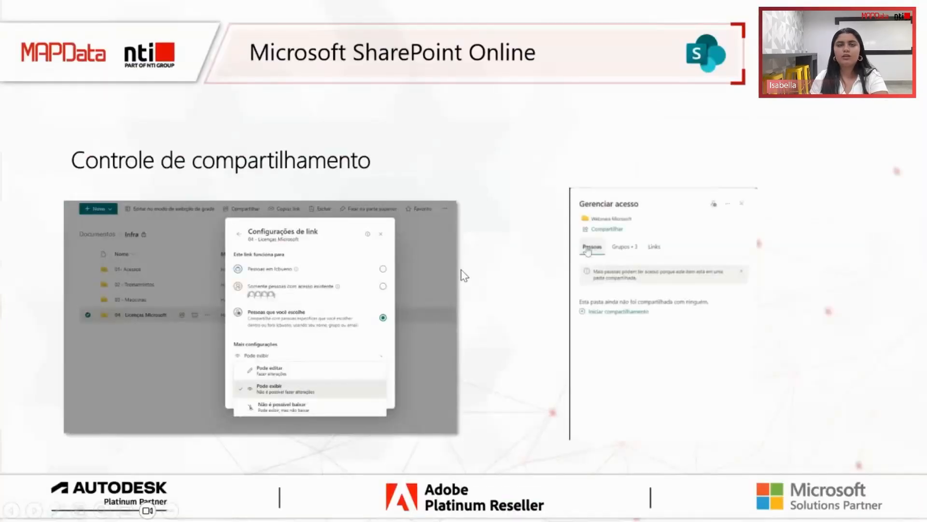